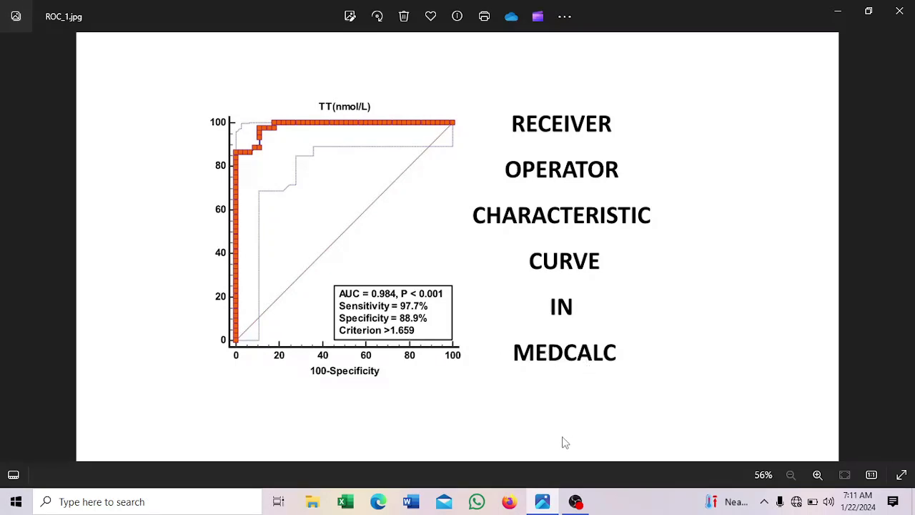
Minimize the Photos window showing ROC_1.jpg to reveal the desktop.
{"action": "left_click", "coordinate": [836, 10]}
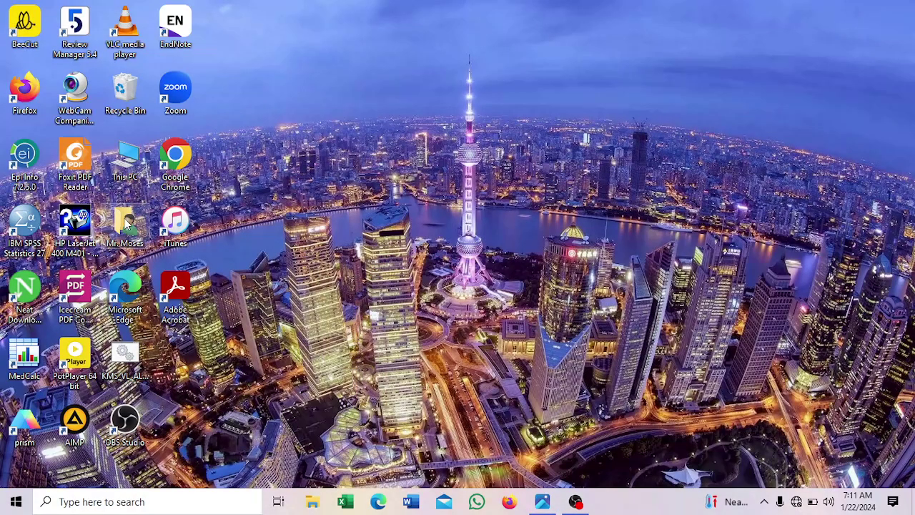
Launch MedCalc from its desktop icon.
{"action": "double_click", "coordinate": [32, 360]}
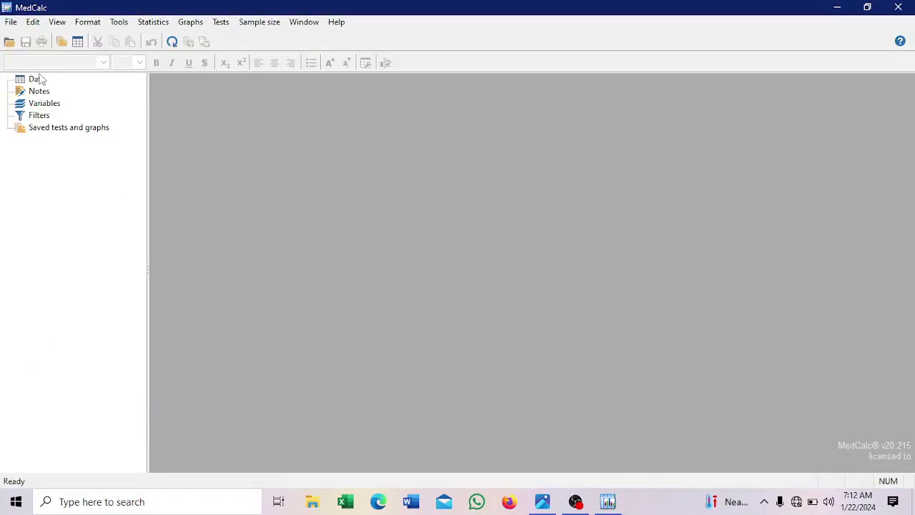
Browse to D: > Desktop > 13 YOUTUBE > ROC and select 'Sex at birth and maternal TT'.
{"action": "left_click", "coordinate": [8, 42]}
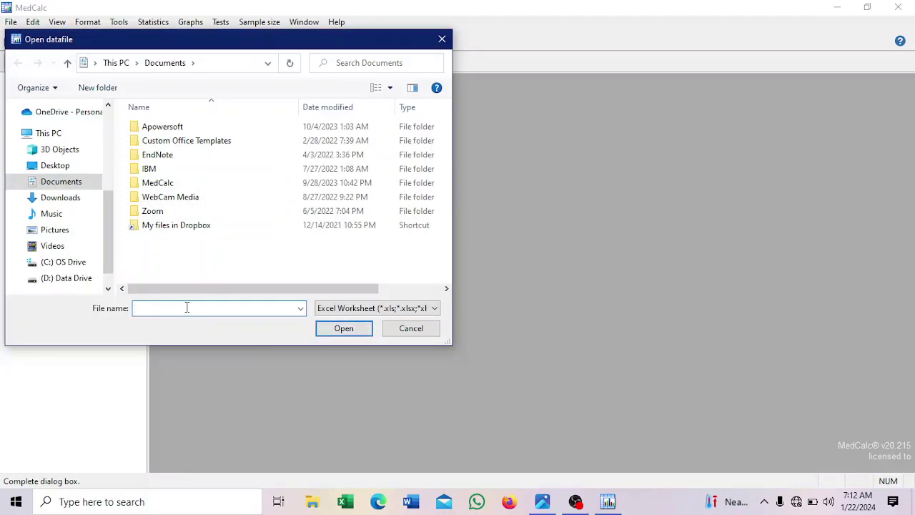
{"action": "left_click", "coordinate": [80, 279]}
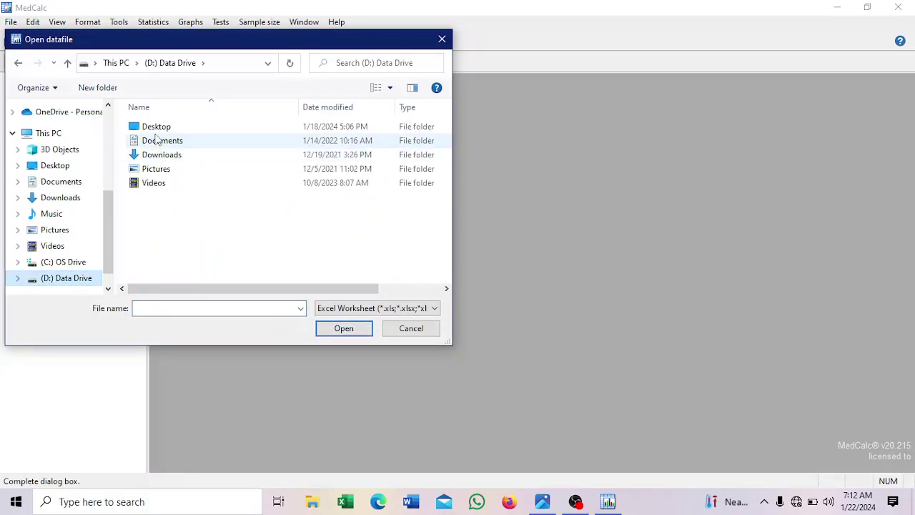
{"action": "double_click", "coordinate": [156, 129]}
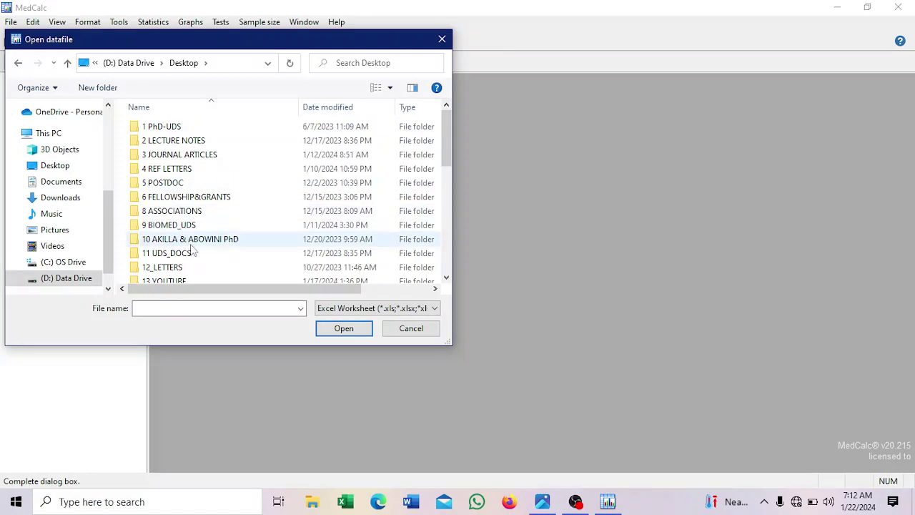
{"action": "double_click", "coordinate": [178, 279]}
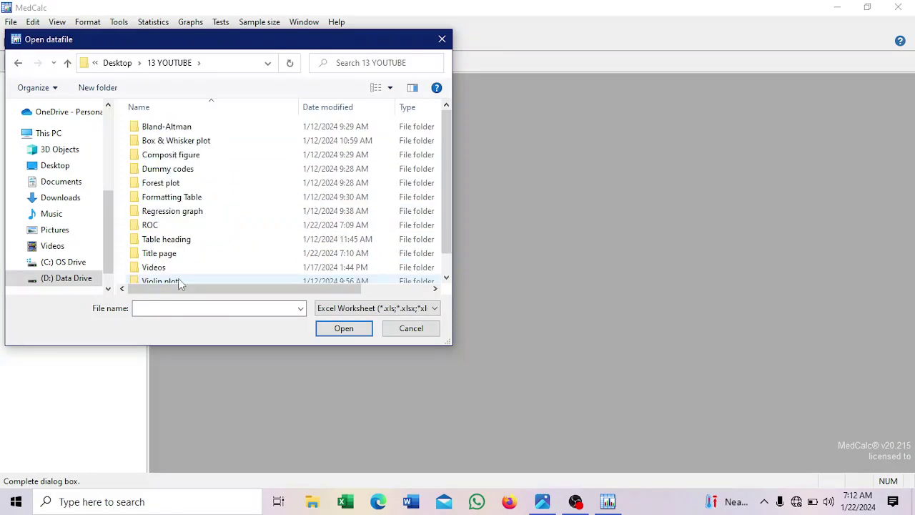
{"action": "double_click", "coordinate": [158, 226]}
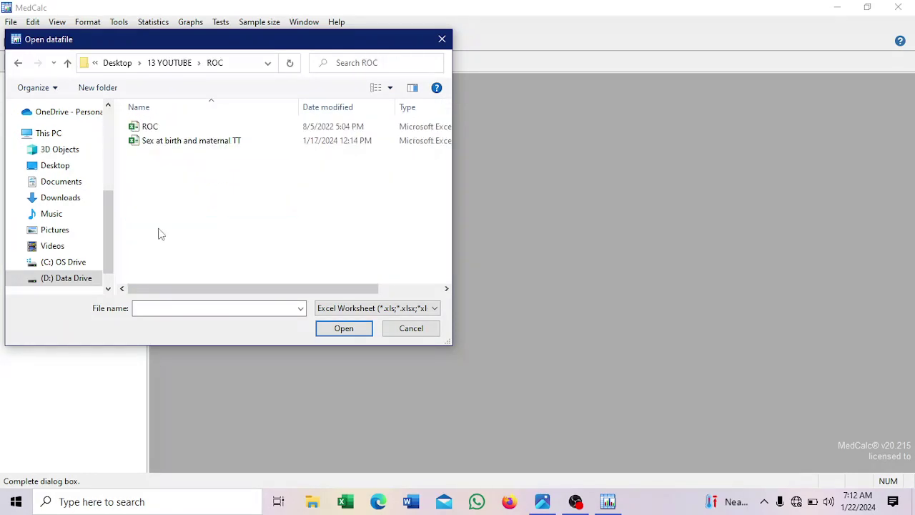
{"action": "left_click", "coordinate": [185, 142]}
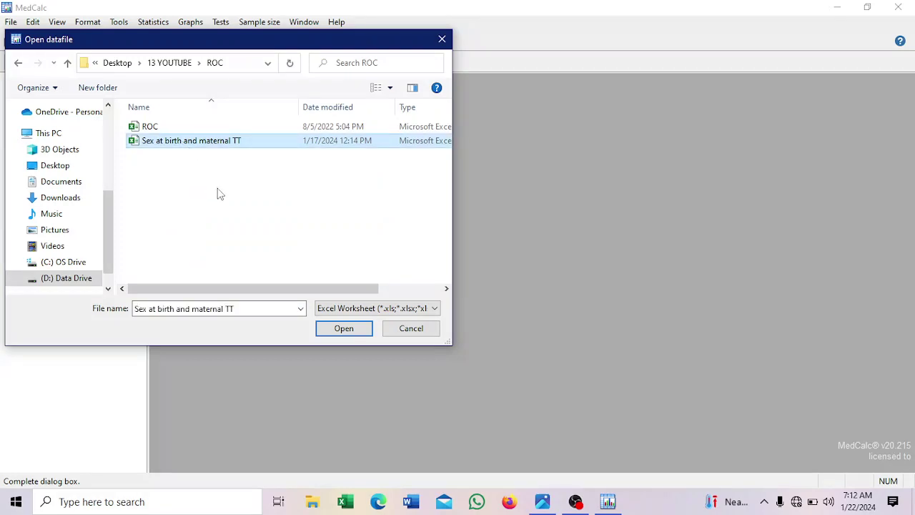
{"action": "left_click", "coordinate": [336, 328]}
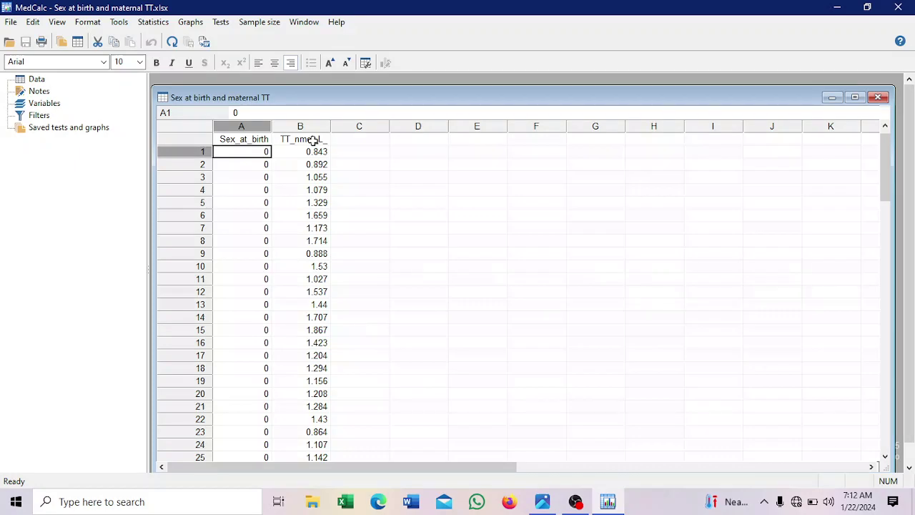
{"action": "left_click", "coordinate": [238, 139]}
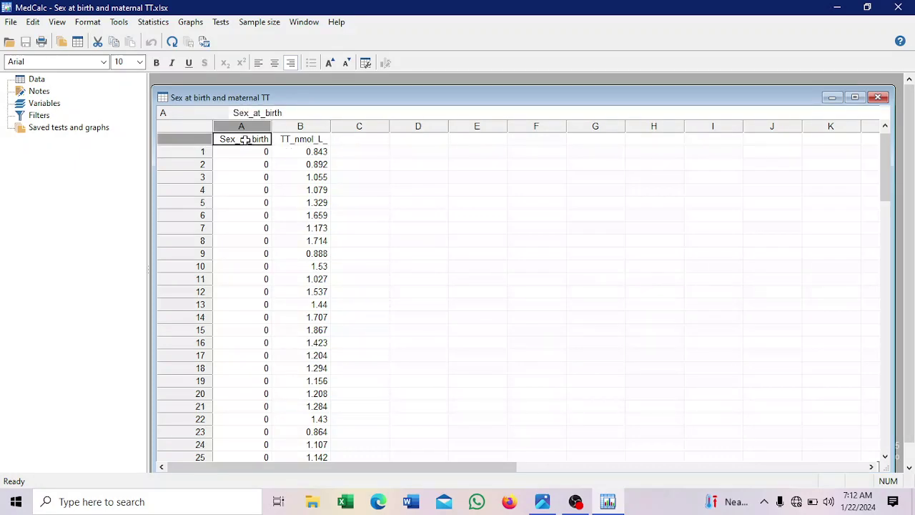
{"action": "left_click", "coordinate": [294, 139]}
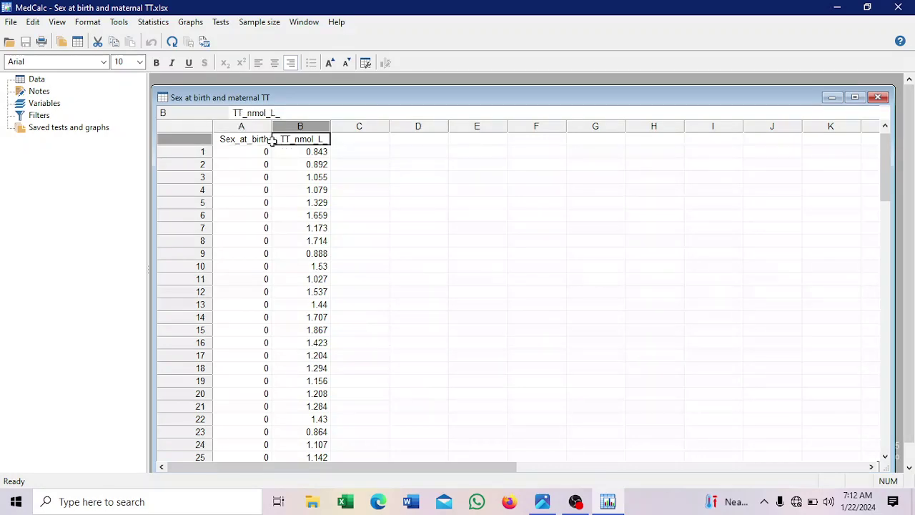
{"action": "left_click", "coordinate": [253, 141]}
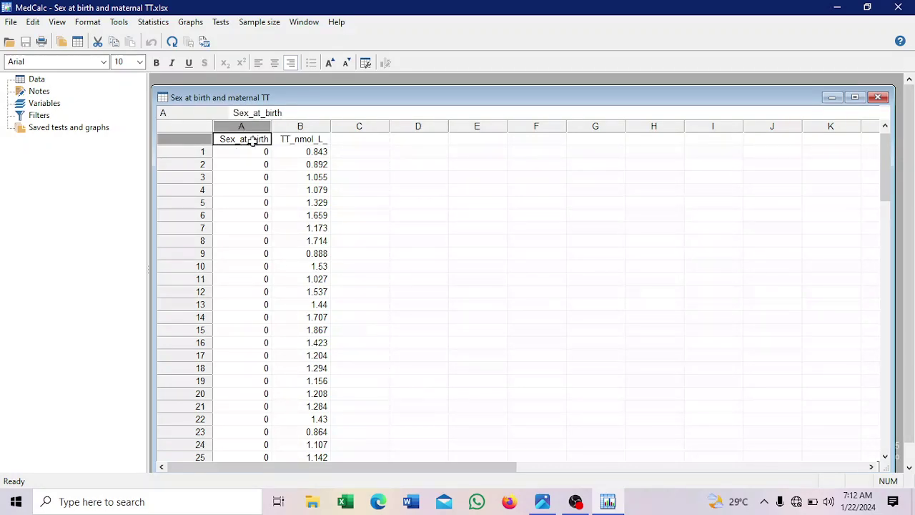
{"action": "left_click", "coordinate": [291, 142]}
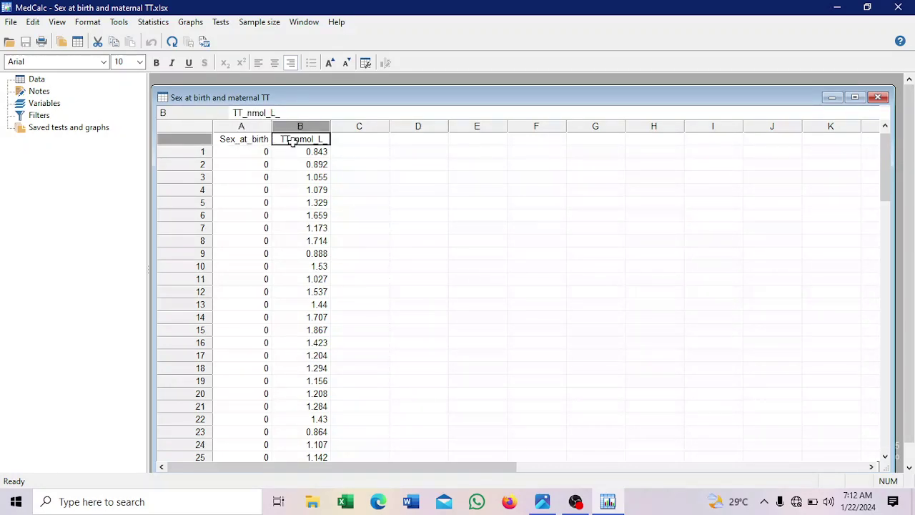
{"action": "left_click", "coordinate": [255, 141]}
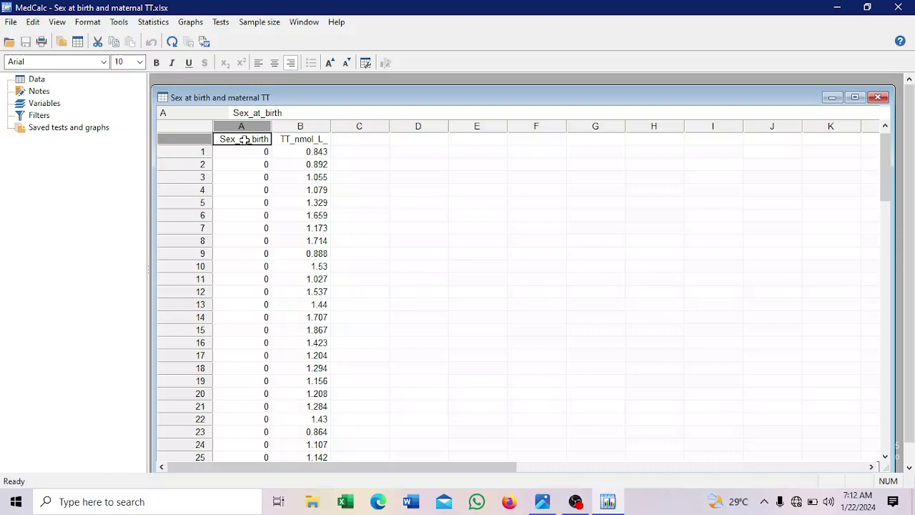
{"action": "left_click", "coordinate": [293, 140]}
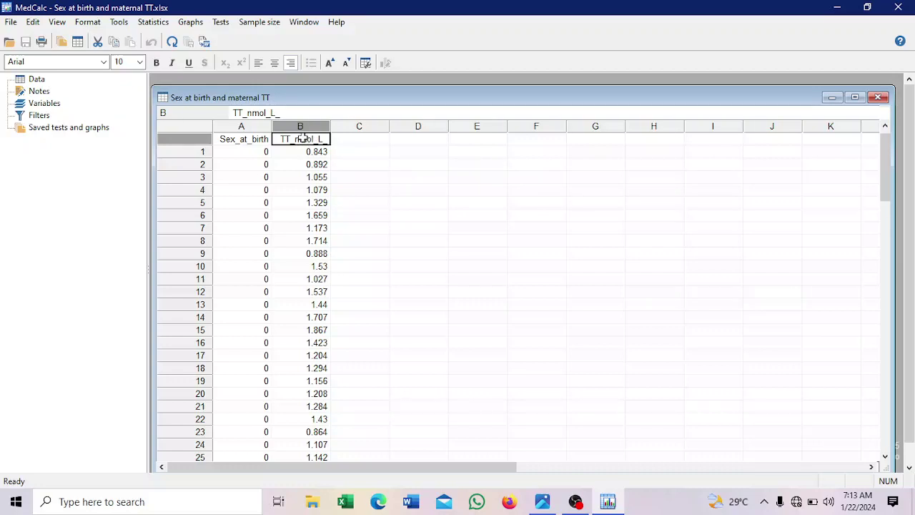
{"action": "left_click", "coordinate": [257, 139]}
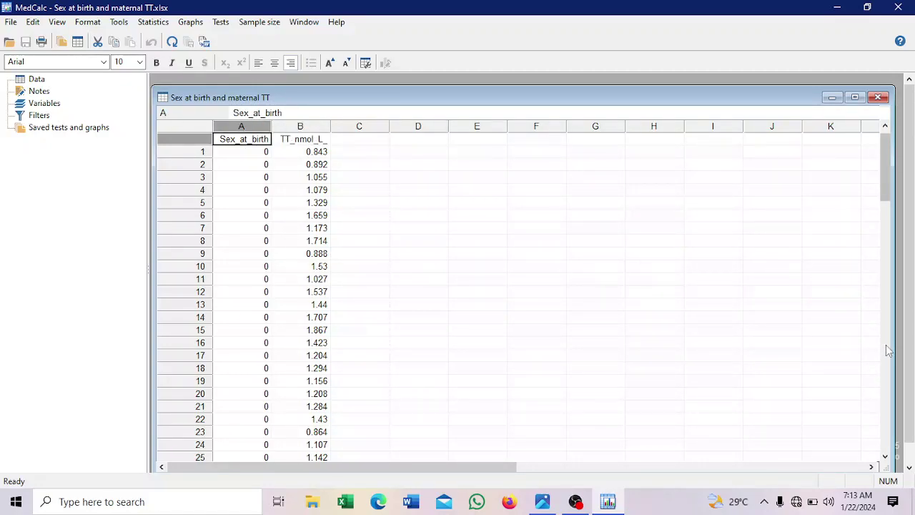
{"action": "left_click", "coordinate": [248, 151]}
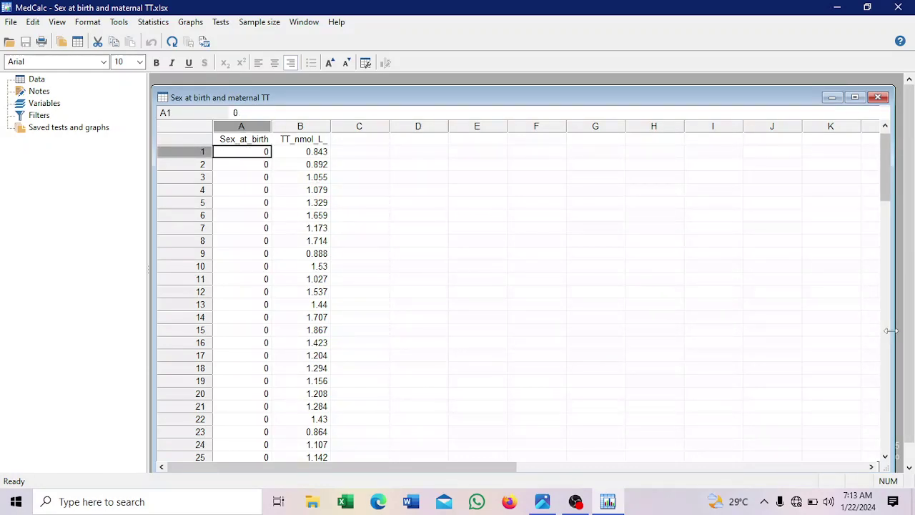
{"action": "left_click_drag", "start_coordinate": [889, 330], "coordinate": [885, 330]}
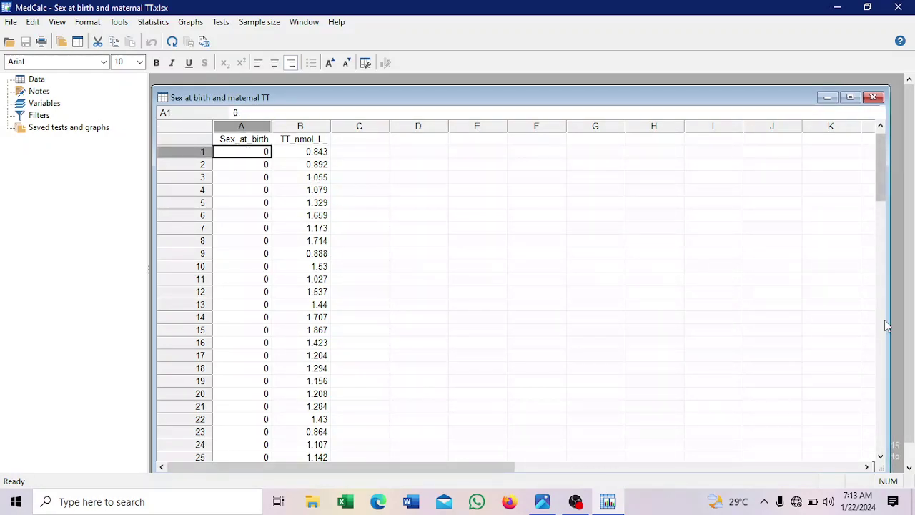
{"action": "left_click", "coordinate": [886, 325]}
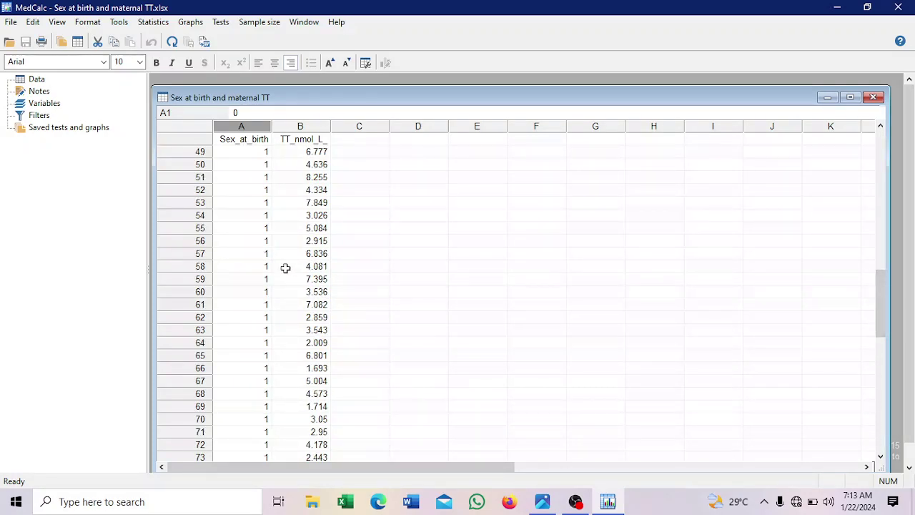
{"action": "left_click", "coordinate": [879, 156]}
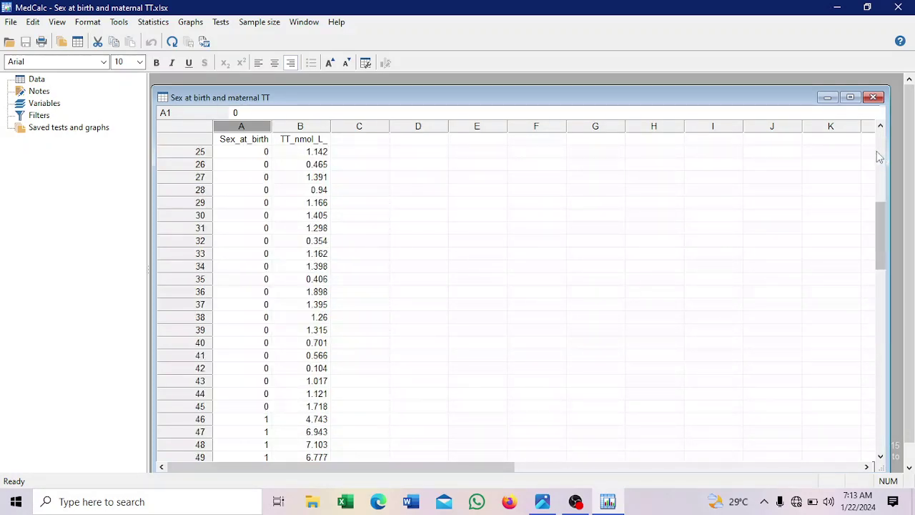
{"action": "left_click", "coordinate": [879, 156]}
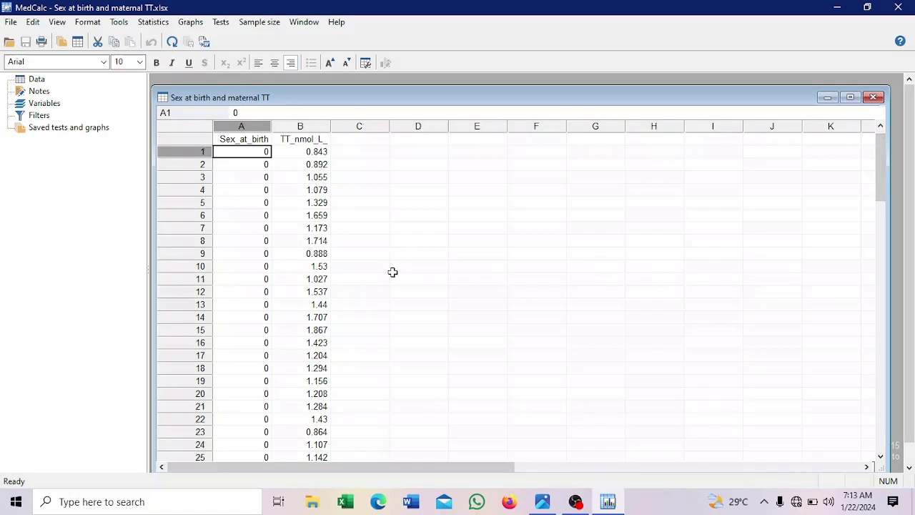
Run a ROC curve analysis of TT_nmol_L_ classified by Sex_at_birth, including 95% confidence bounds.
{"action": "left_click", "coordinate": [153, 24]}
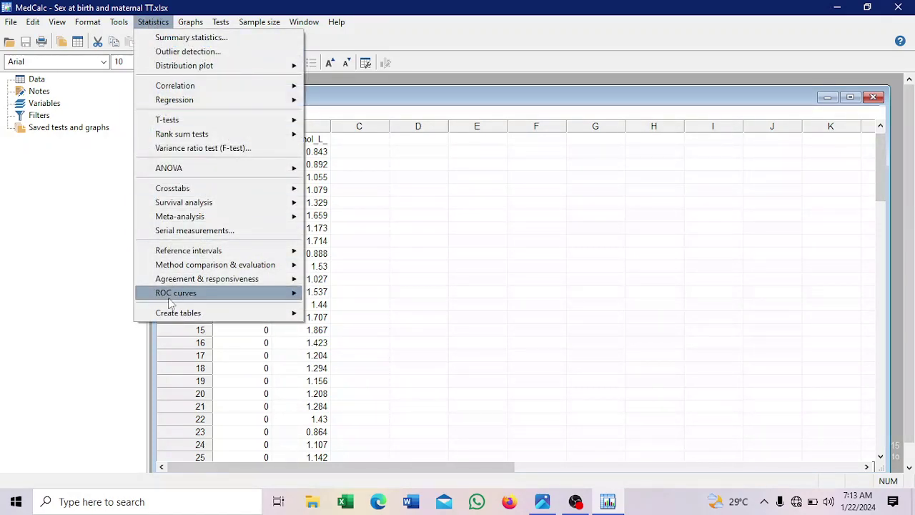
{"action": "mouse_move", "coordinate": [172, 296]}
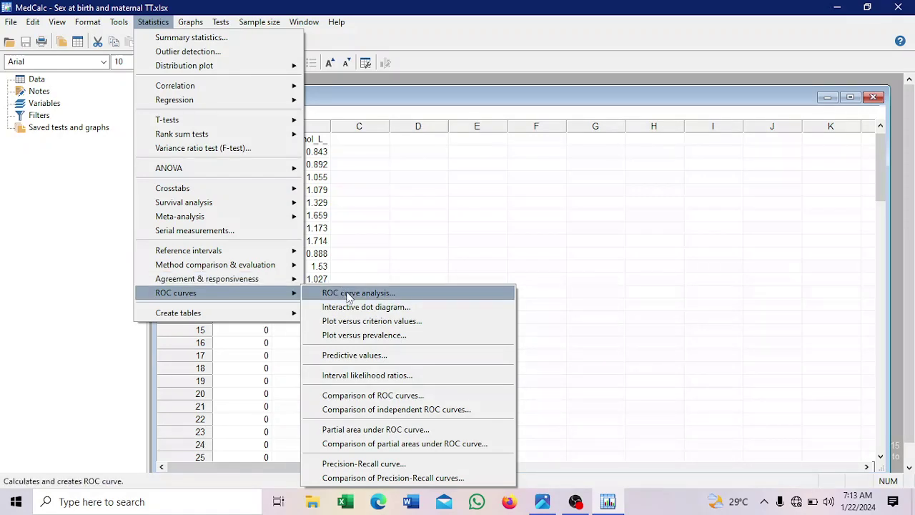
{"action": "left_click", "coordinate": [373, 297]}
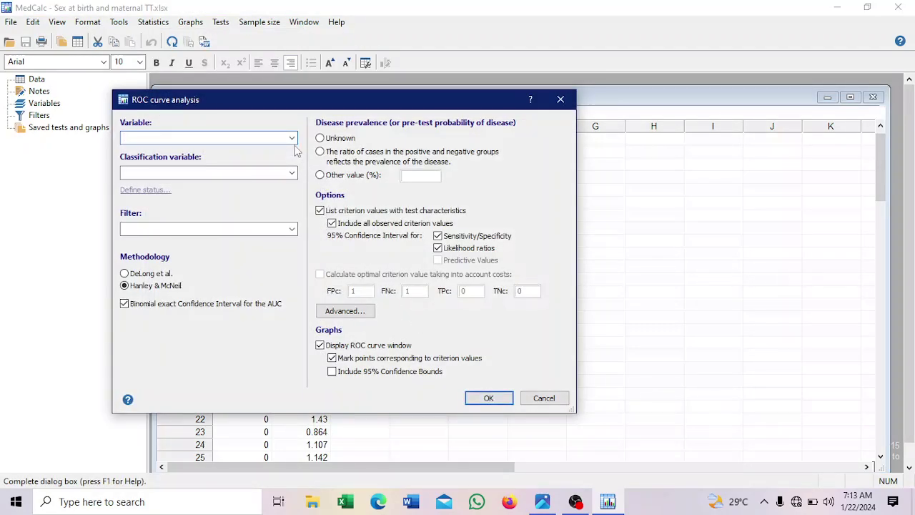
{"action": "left_click", "coordinate": [292, 138]}
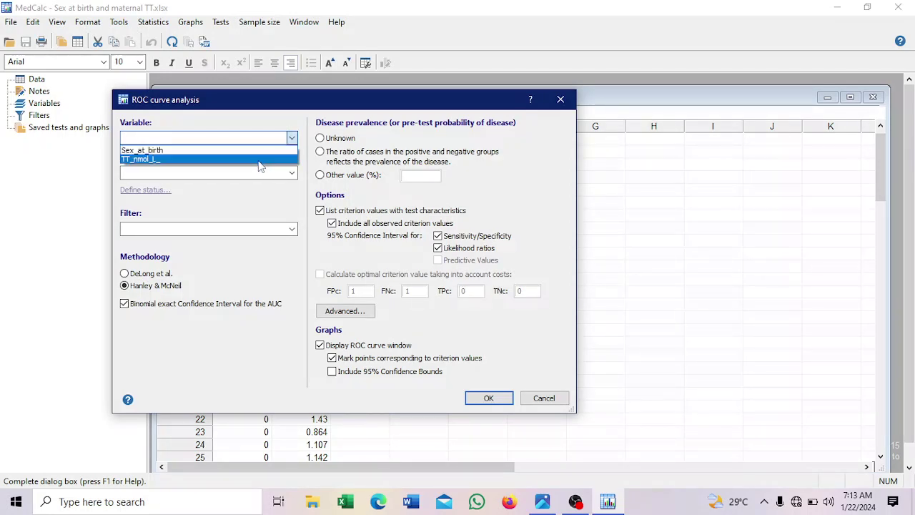
{"action": "left_click", "coordinate": [260, 159]}
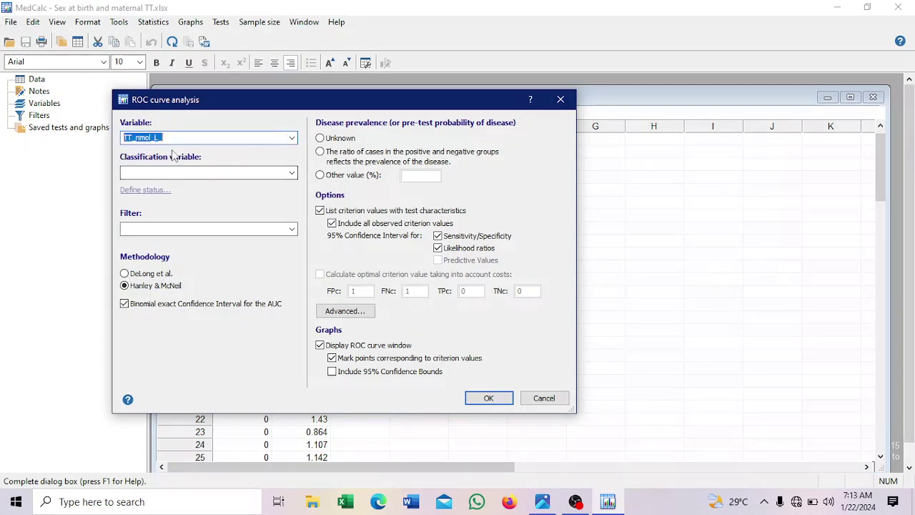
{"action": "left_click", "coordinate": [292, 174]}
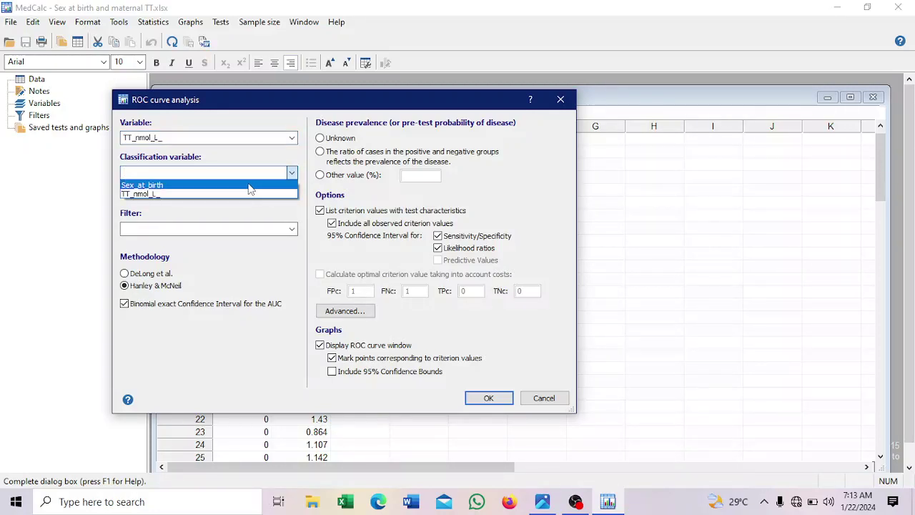
{"action": "left_click", "coordinate": [213, 184]}
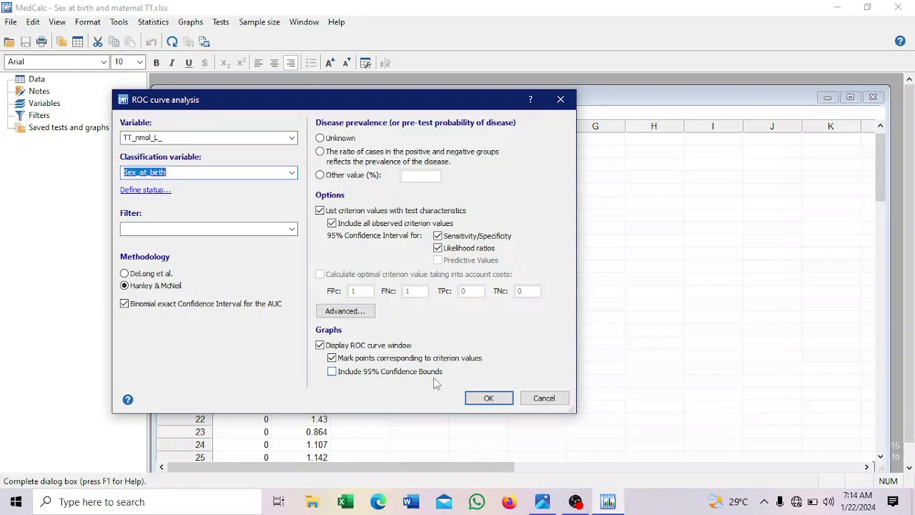
{"action": "left_click", "coordinate": [332, 372]}
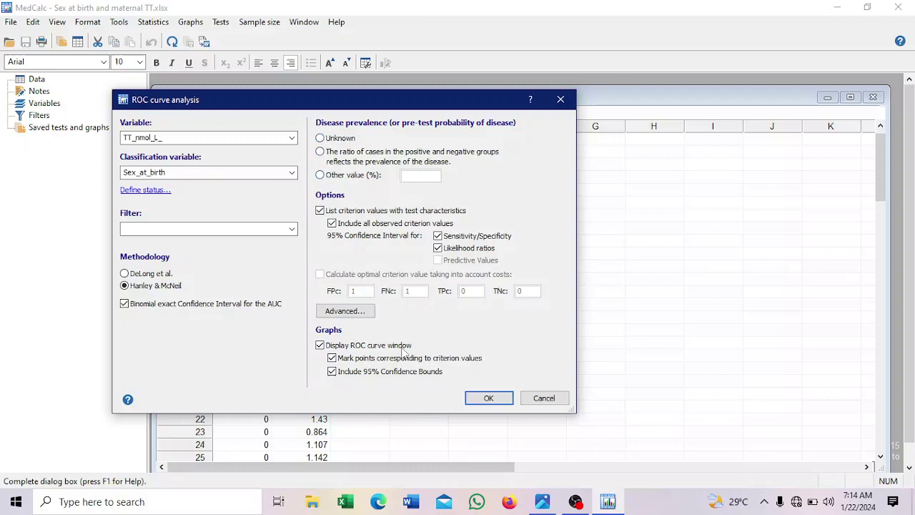
{"action": "left_click", "coordinate": [488, 407]}
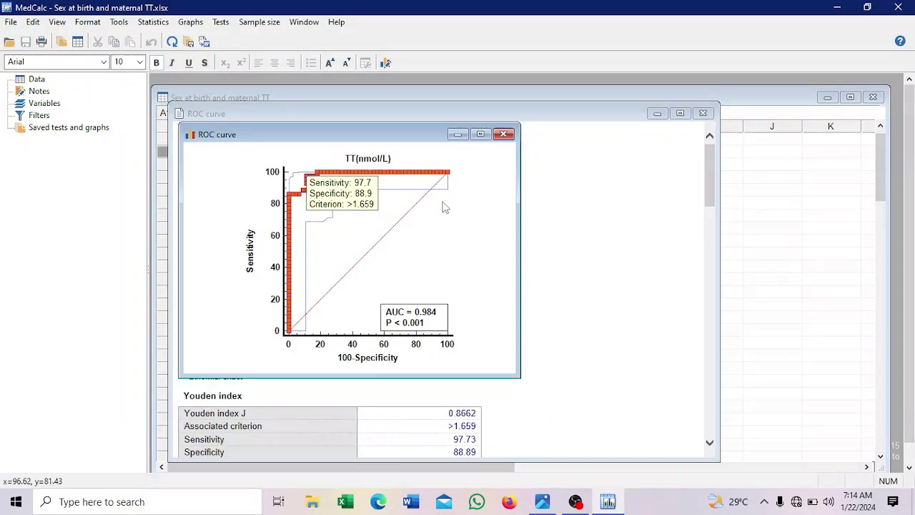
{"action": "left_click", "coordinate": [479, 139]}
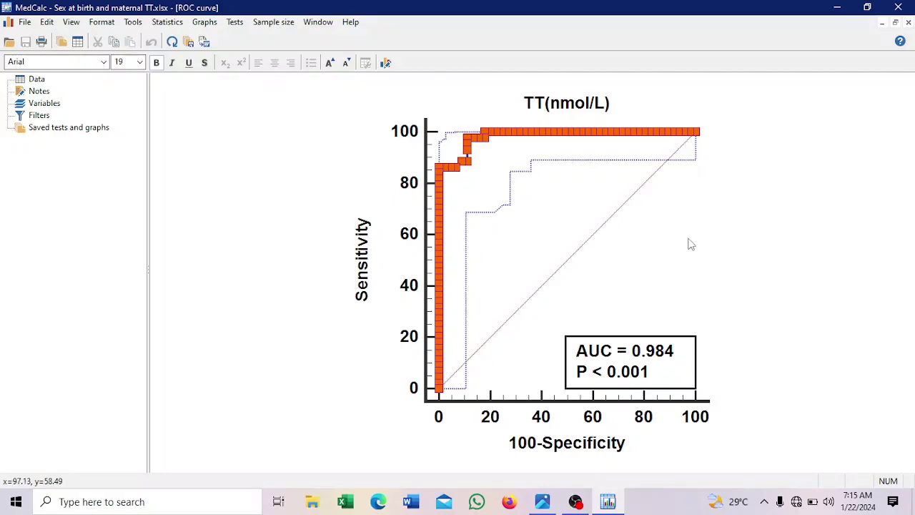
{"action": "left_click", "coordinate": [896, 22]}
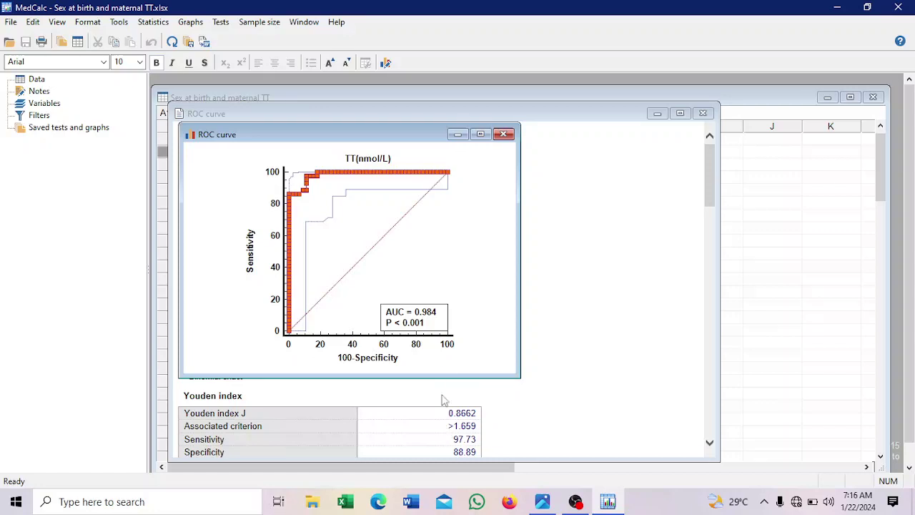
In the legend text, join P < 0.001 onto the AUC line and add a Sensitivity=97.7% line.
{"action": "right_click", "coordinate": [415, 322]}
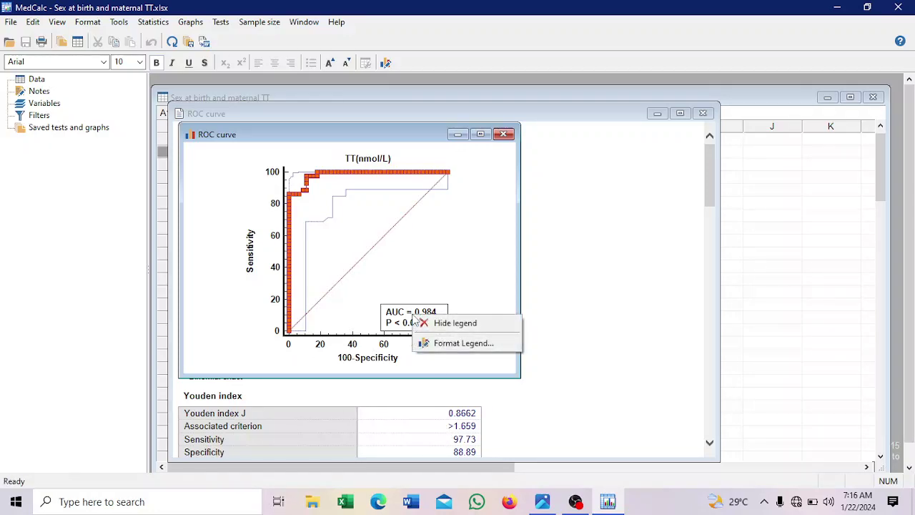
{"action": "left_click", "coordinate": [457, 344]}
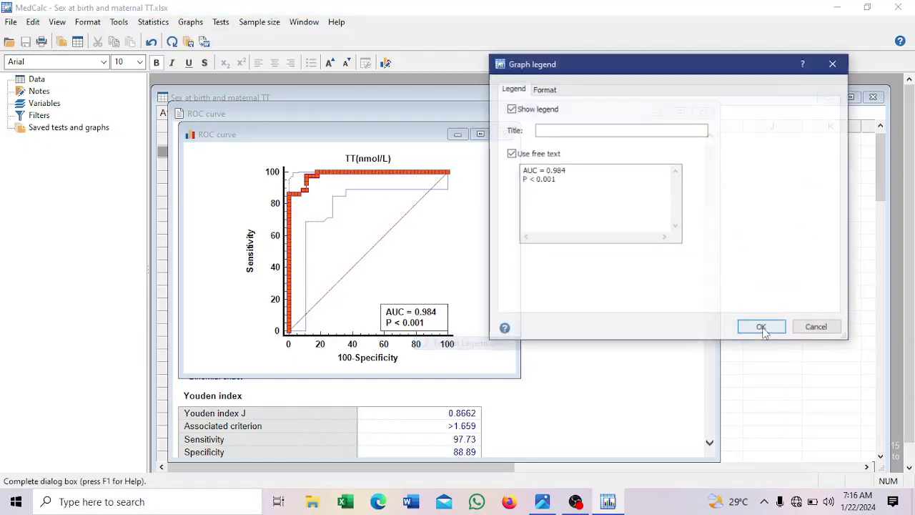
{"action": "left_click", "coordinate": [521, 181]}
{"action": "key", "text": "BackSpace"}
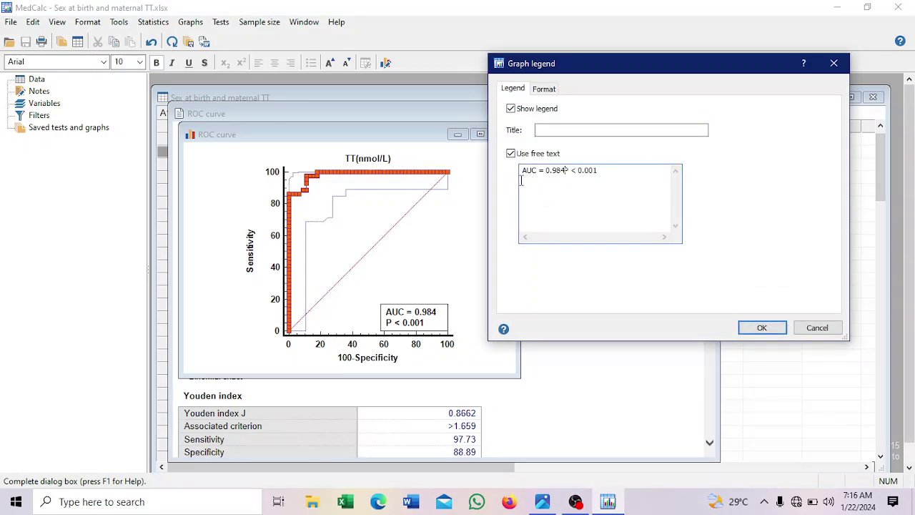
{"action": "type", "text": ","}
{"action": "key", "text": "Return"}
{"action": "key", "text": "Caps_Lock"}
{"action": "type", "text": "S"}
{"action": "key", "text": "Caps_Lock"}
{"action": "type", "text": "ensitivity=97.7%"}
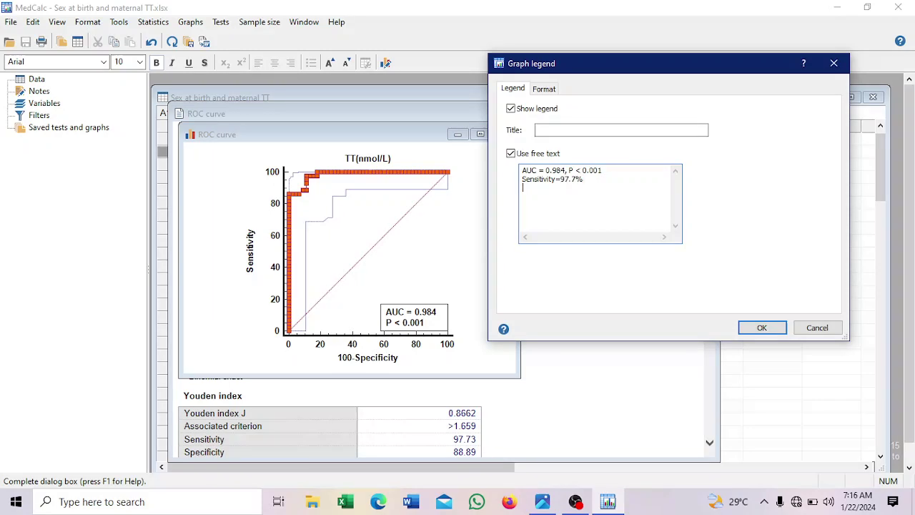
Add Specificity=88.9% and Criterion >1.659 lines to the legend text.
{"action": "key", "text": "Caps_Lock"}
{"action": "type", "text": "S"}
{"action": "key", "text": "Caps_Lock"}
{"action": "type", "text": "88.9"}
{"action": "key", "text": "Caps_Lock"}
{"action": "type", "text": "C"}
{"action": "key", "text": "Caps_Lock"}
{"action": "type", "text": "riterion >1.659"}
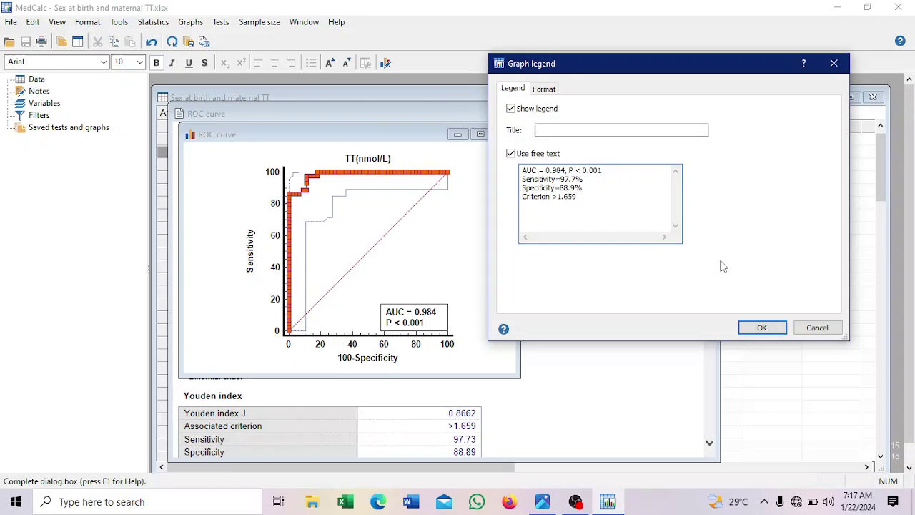
Apply the edited legend and copy the ROC graph to the clipboard.
{"action": "left_click", "coordinate": [763, 329]}
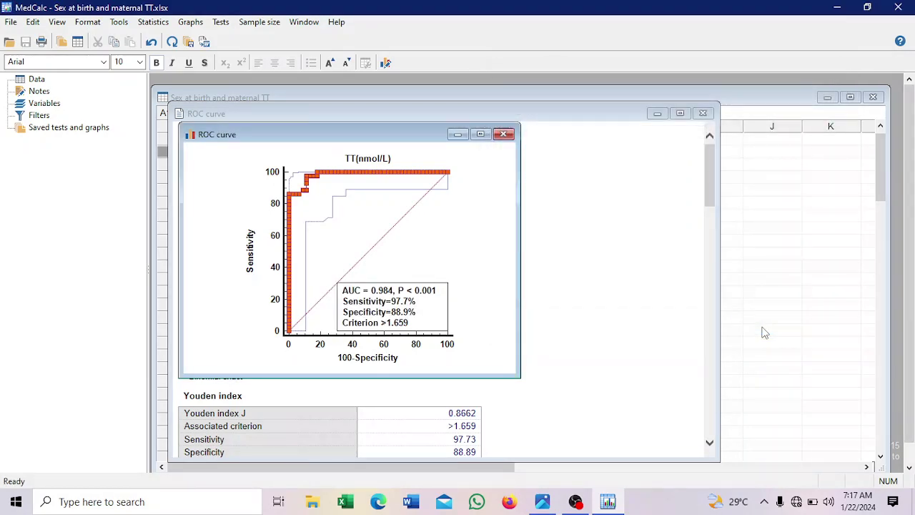
{"action": "right_click", "coordinate": [442, 237]}
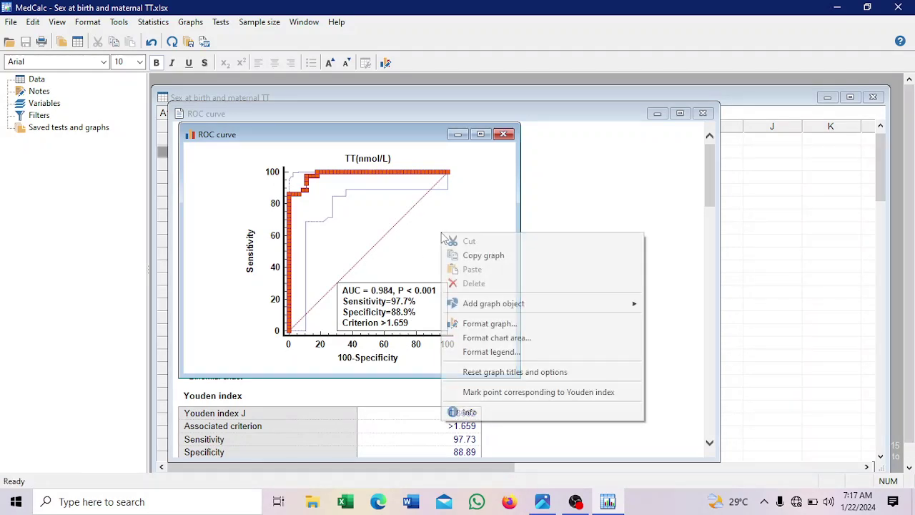
{"action": "left_click", "coordinate": [491, 256]}
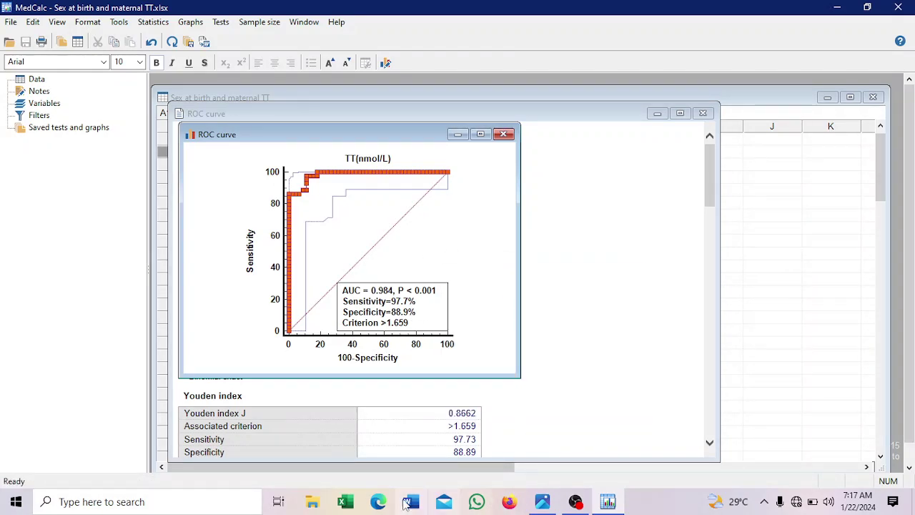
Search Windows for 'power' and launch PowerPoint.
{"action": "left_click", "coordinate": [168, 502]}
{"action": "type", "text": "power"}
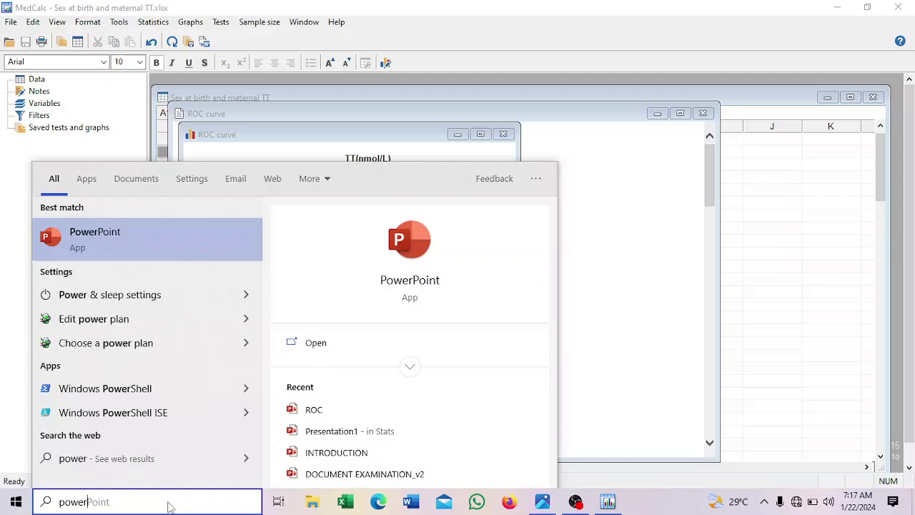
{"action": "left_click", "coordinate": [138, 233]}
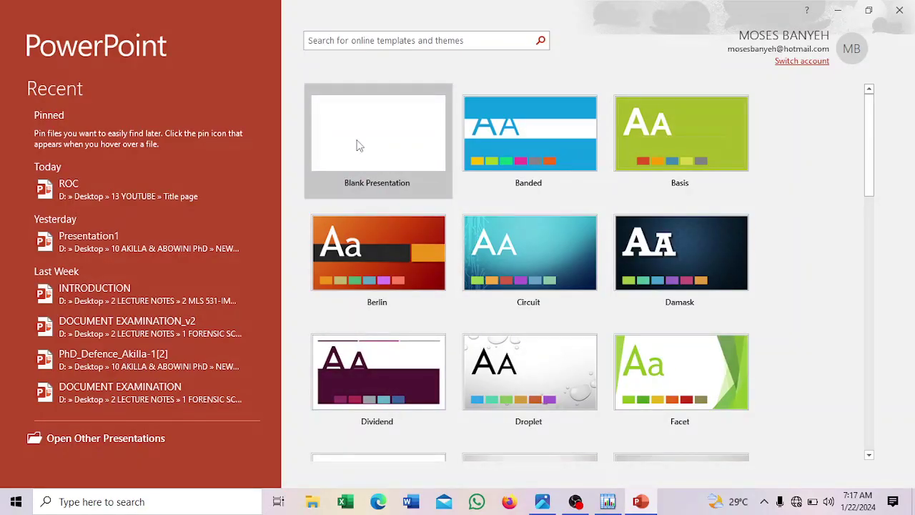
Create a blank presentation, set the slide to Blank layout, and paste the ROC graph as a picture.
{"action": "left_click", "coordinate": [360, 146]}
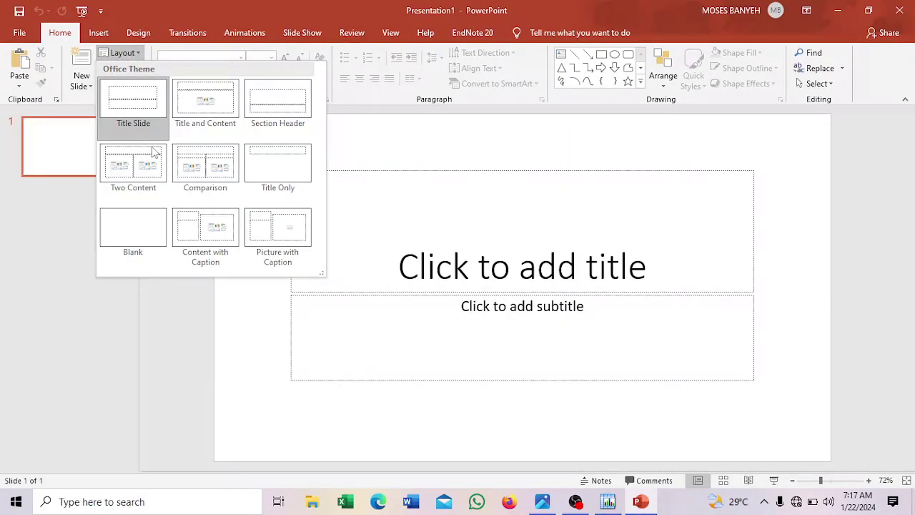
{"action": "left_click", "coordinate": [142, 236]}
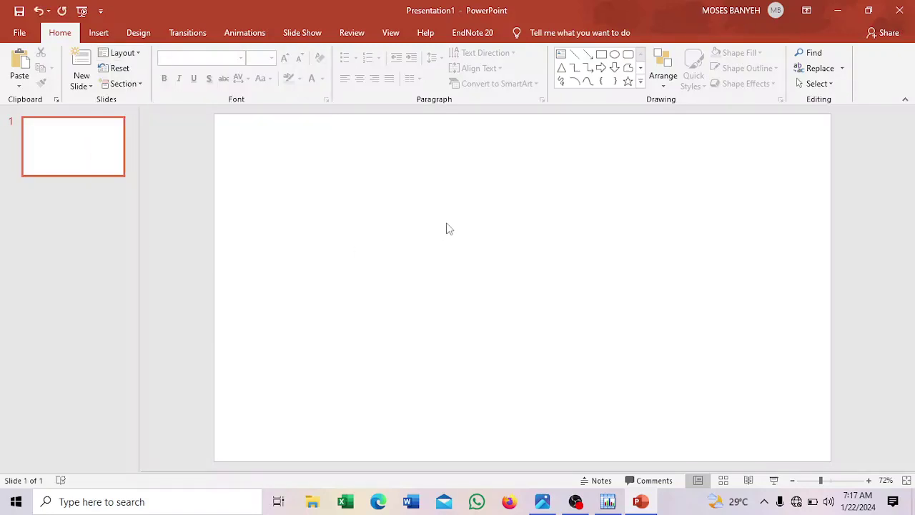
{"action": "right_click", "coordinate": [446, 228]}
{"action": "left_click", "coordinate": [491, 251]}
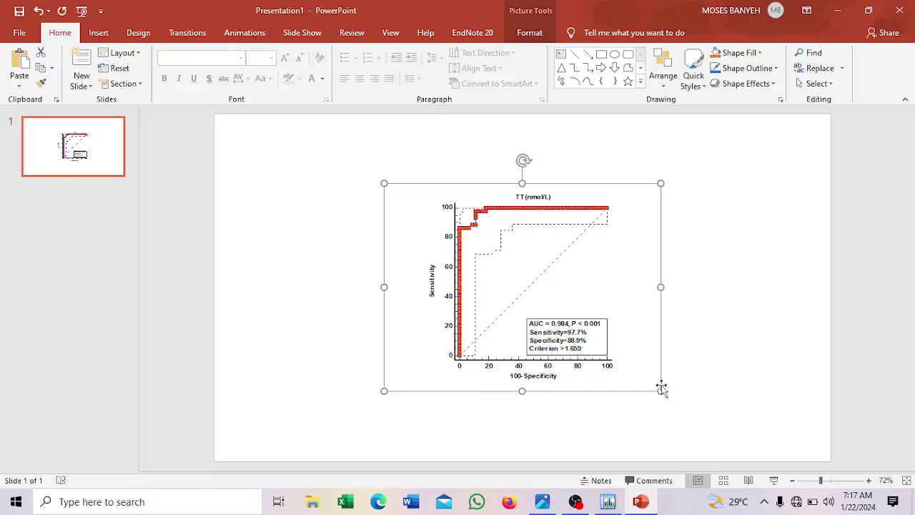
Enlarge and reposition the ROC picture to fill most of the slide.
{"action": "left_click_drag", "start_coordinate": [661, 391], "coordinate": [715, 430]}
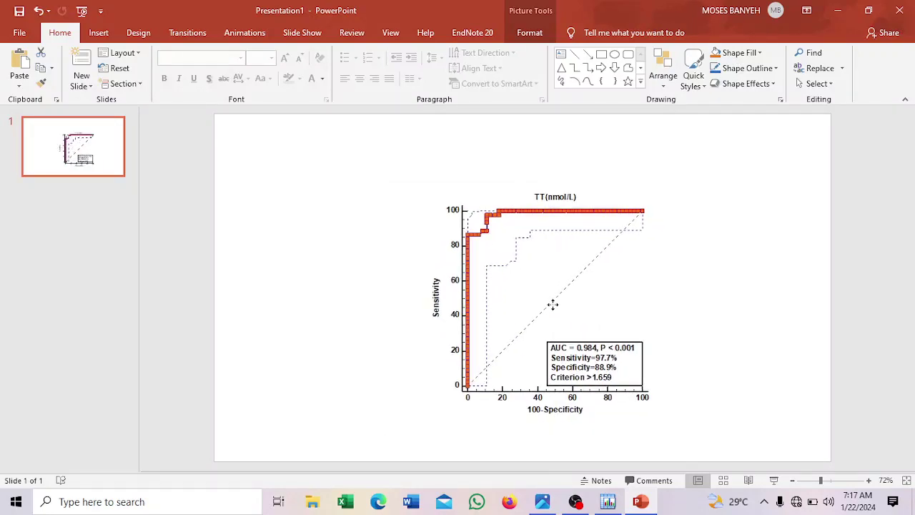
{"action": "left_click_drag", "start_coordinate": [542, 299], "coordinate": [423, 248]}
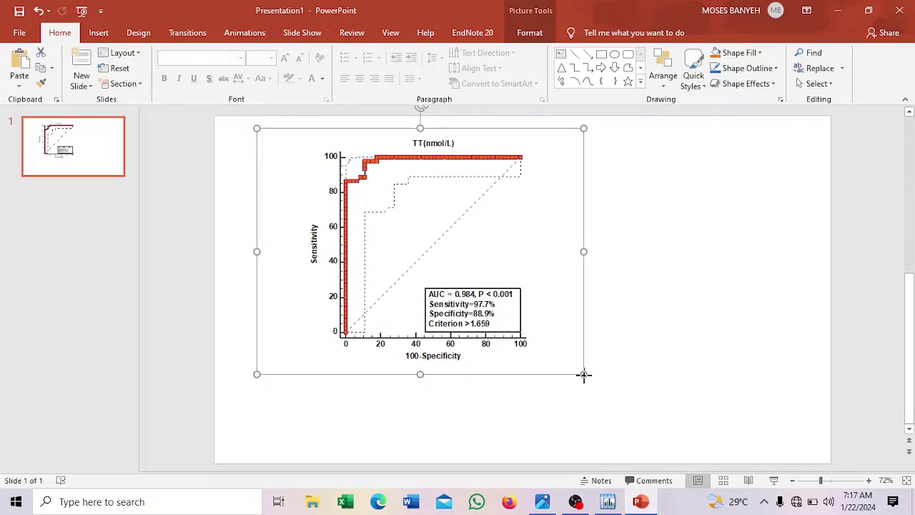
{"action": "left_click_drag", "start_coordinate": [584, 374], "coordinate": [668, 427]}
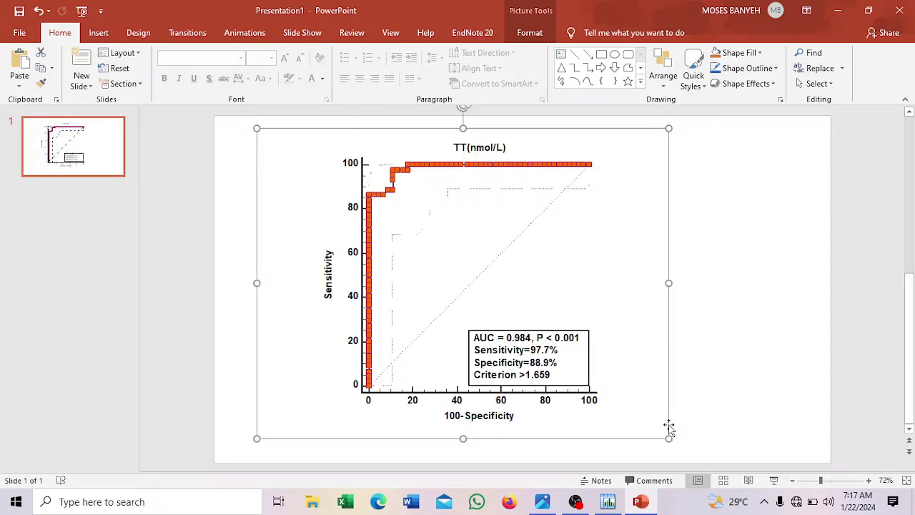